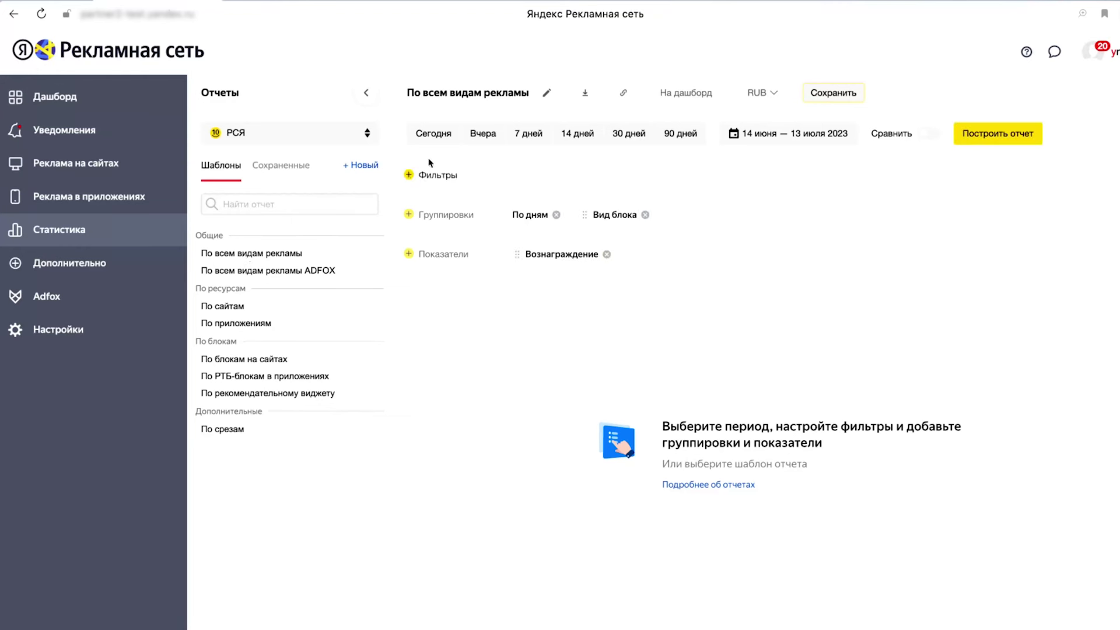
- Set the report period to 01.06.2023 — 30.06.2023 and apply it
click(432, 136)
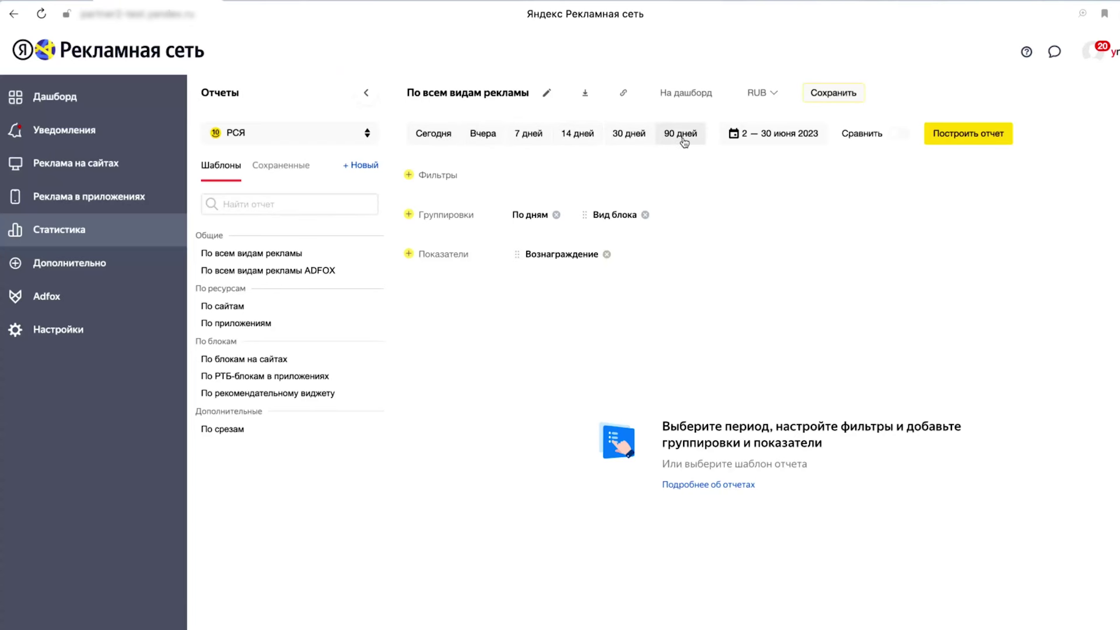
click(753, 136)
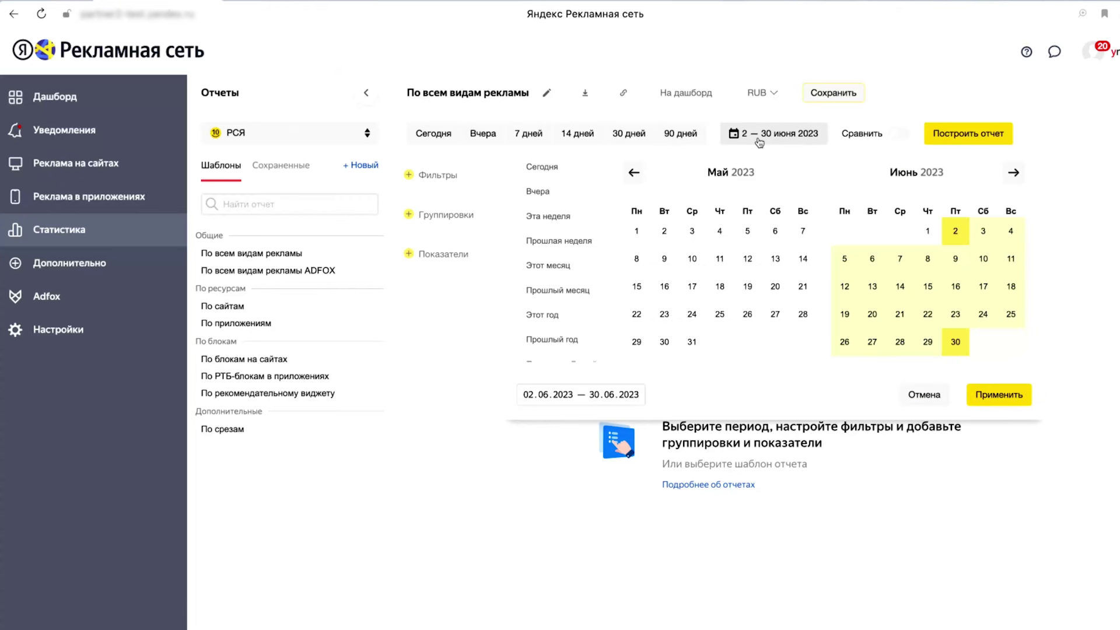
click(930, 234)
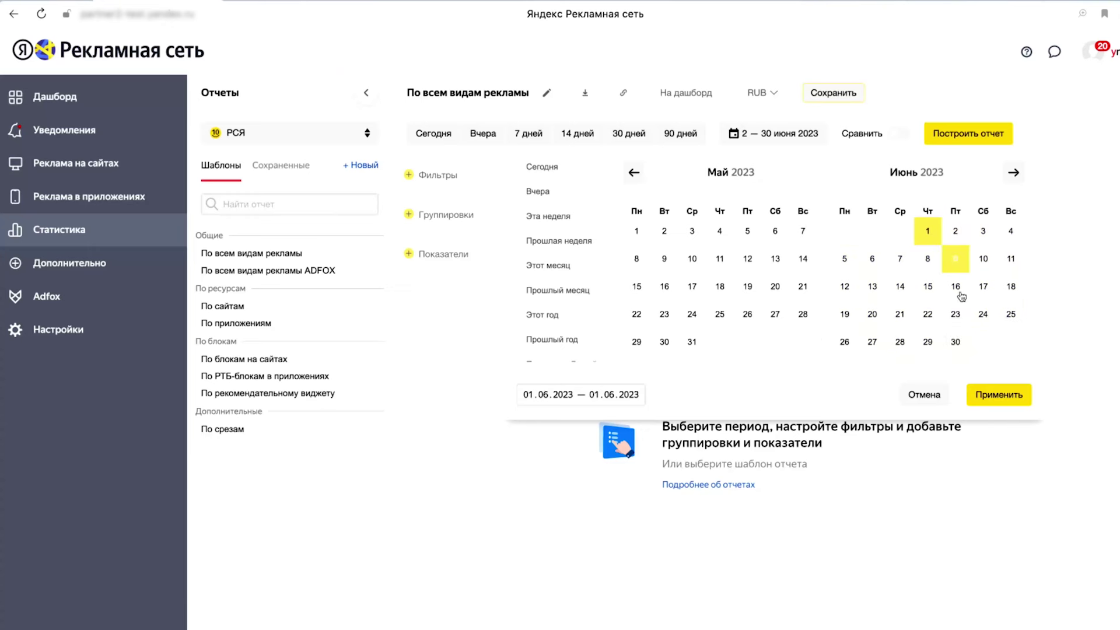
click(955, 342)
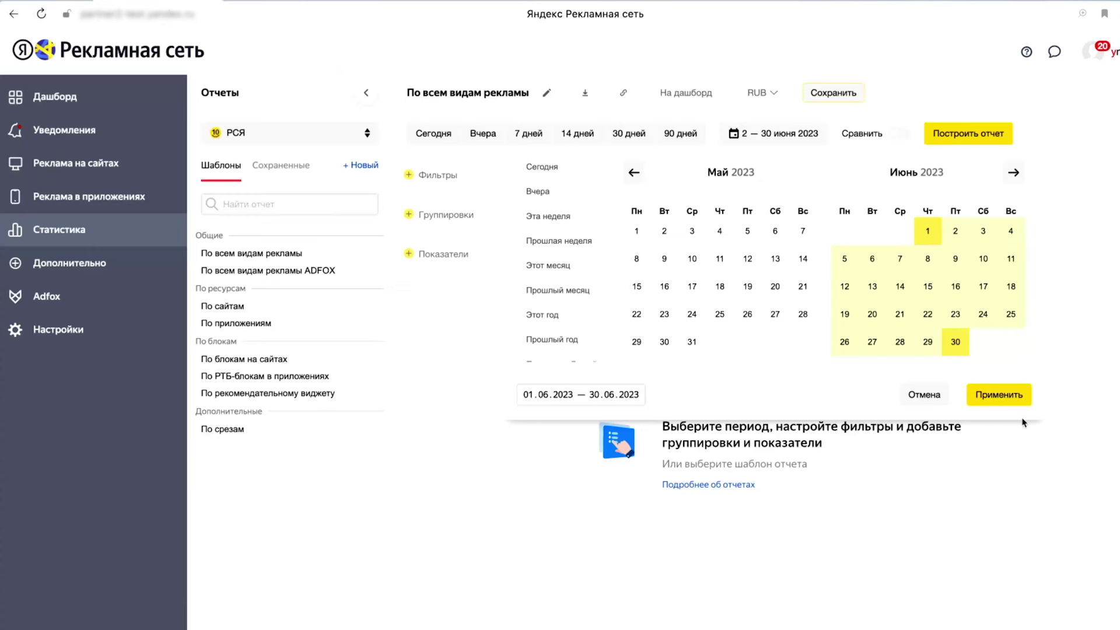
click(1008, 401)
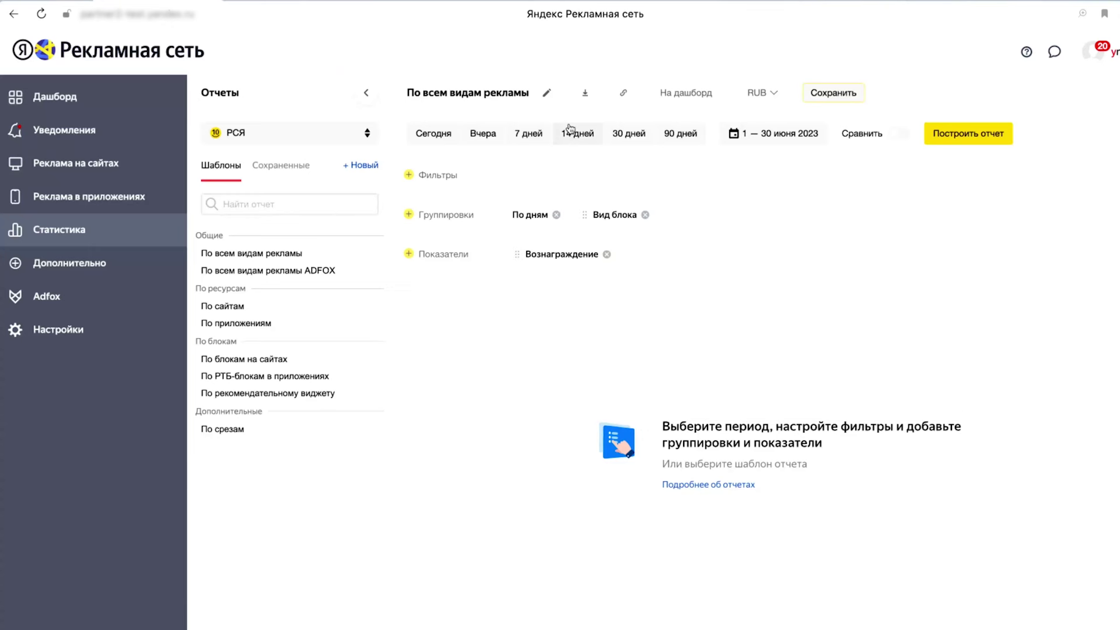
- Rename the report as test1
click(546, 94)
triple_click(537, 93)
text(test1)
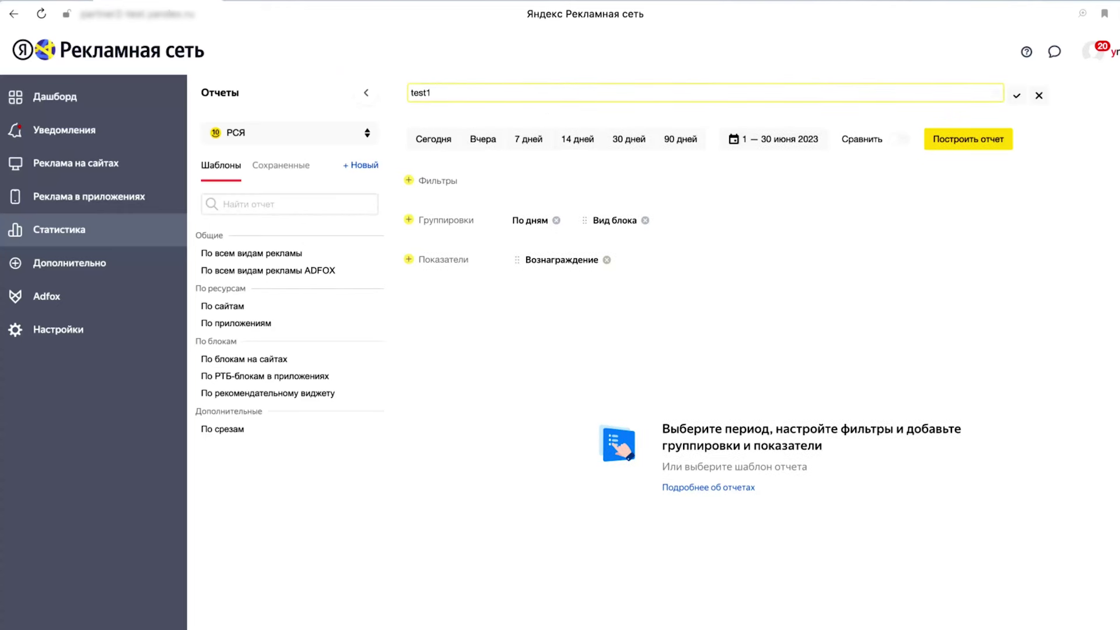
click(1017, 96)
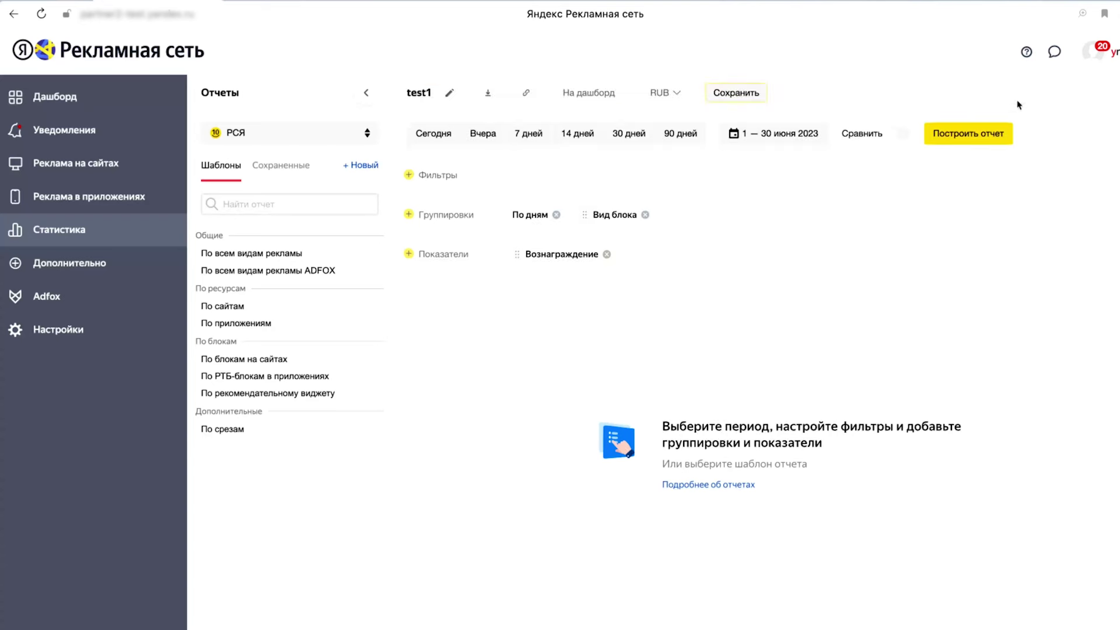
click(489, 95)
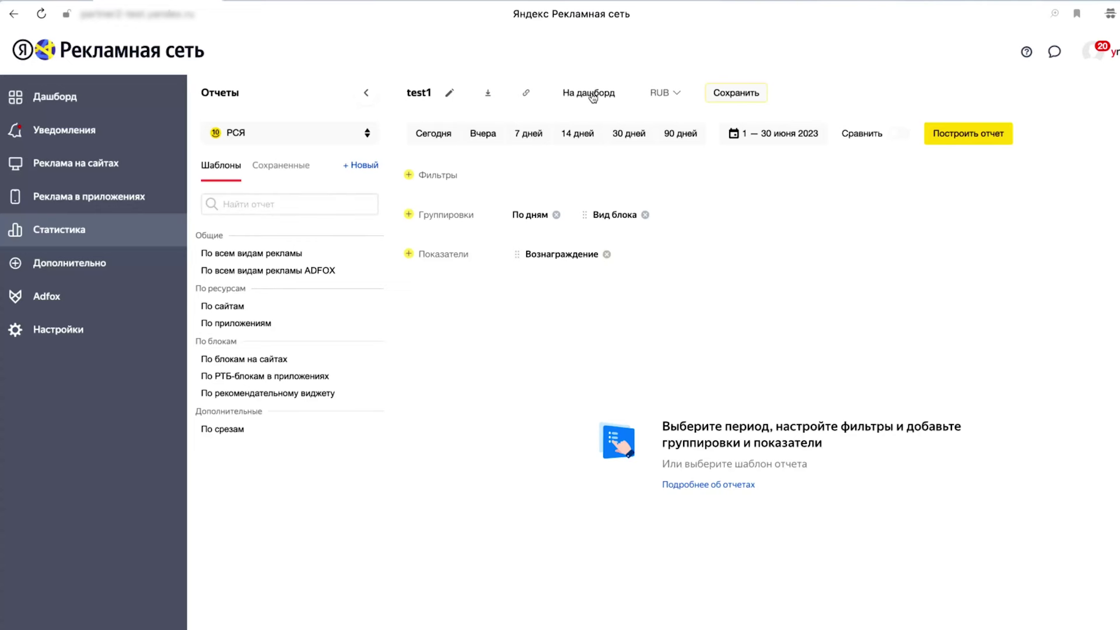
click(671, 94)
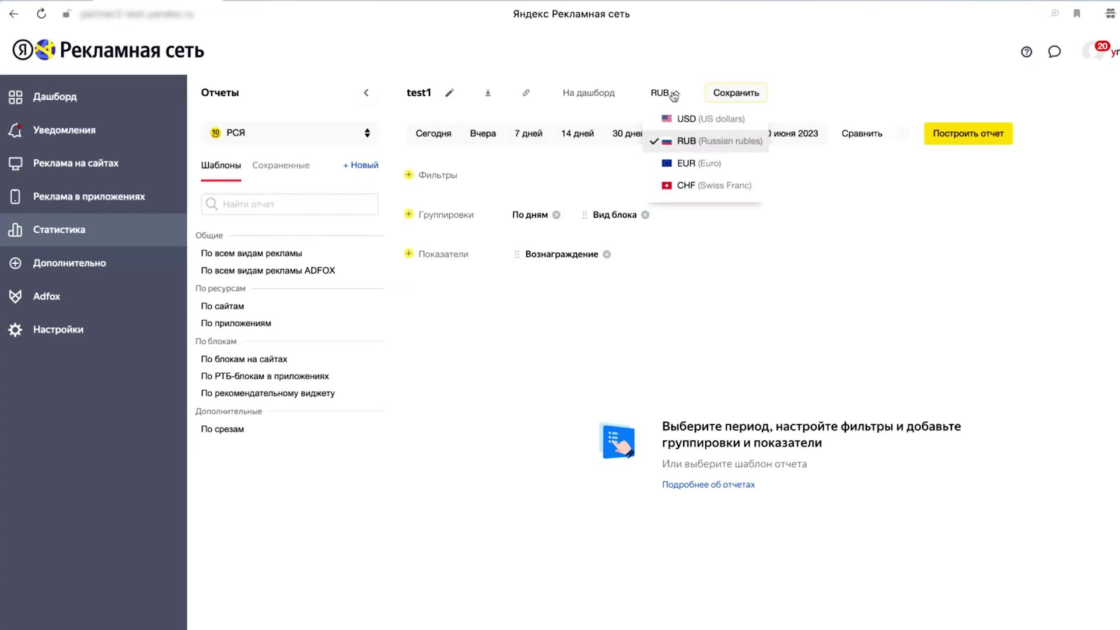
click(672, 95)
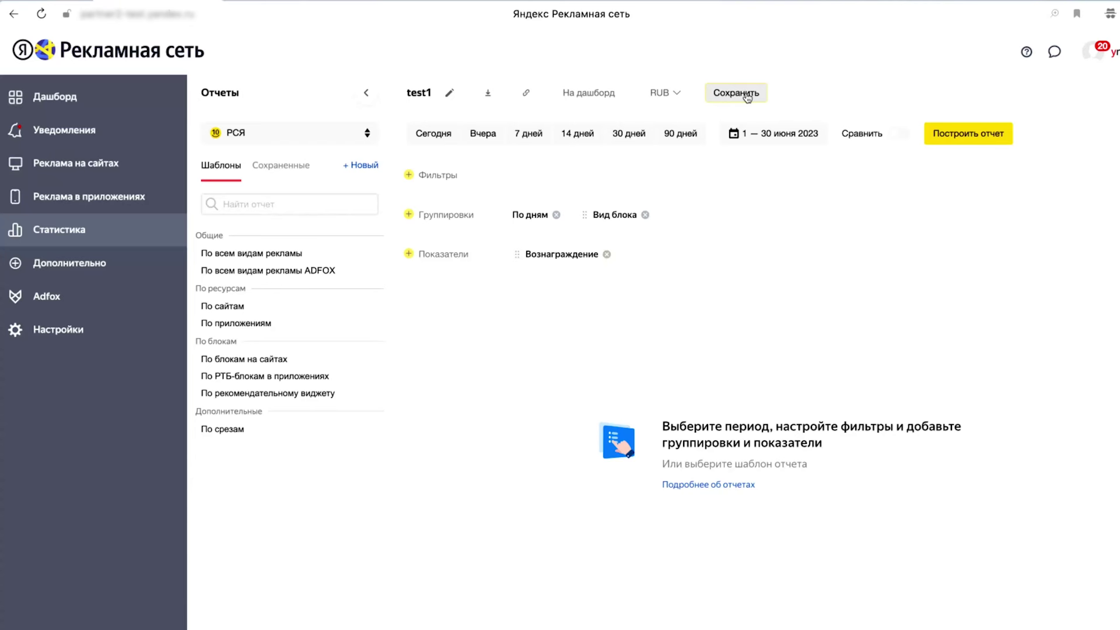
- Add a Сайт / приложение filter with the condition В списке, selecting resource 1728456
click(410, 178)
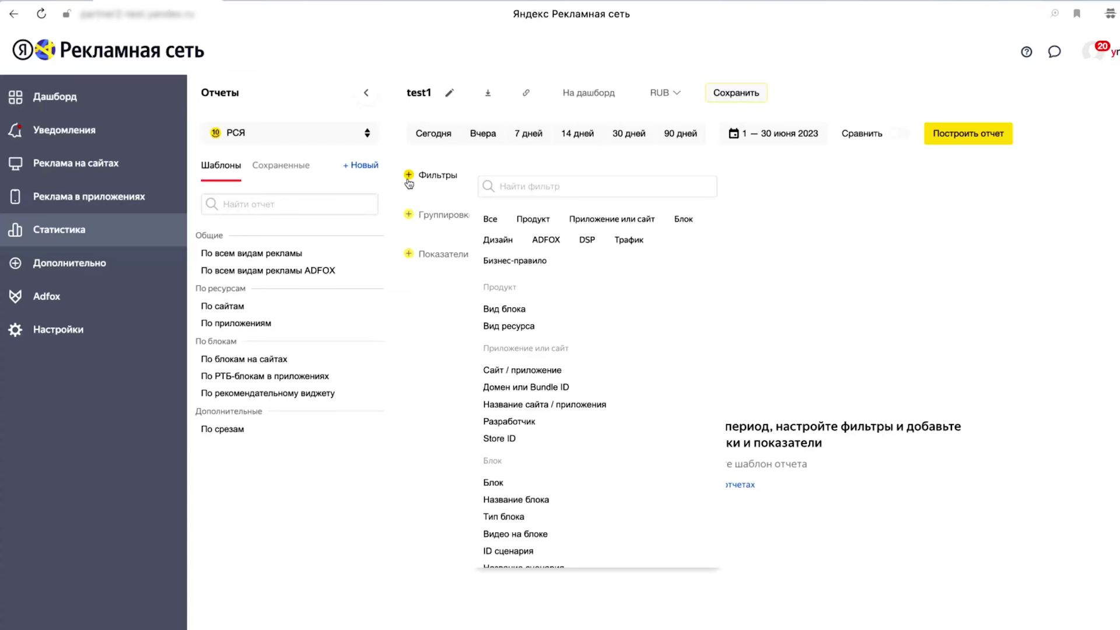
click(568, 371)
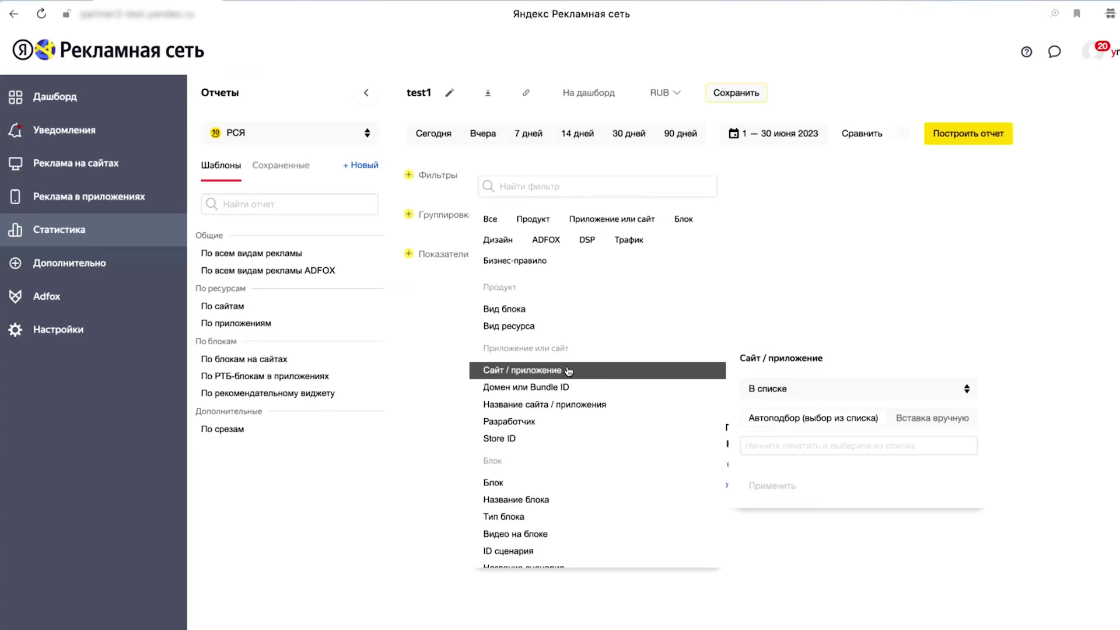
click(781, 445)
text(страна)
click(795, 485)
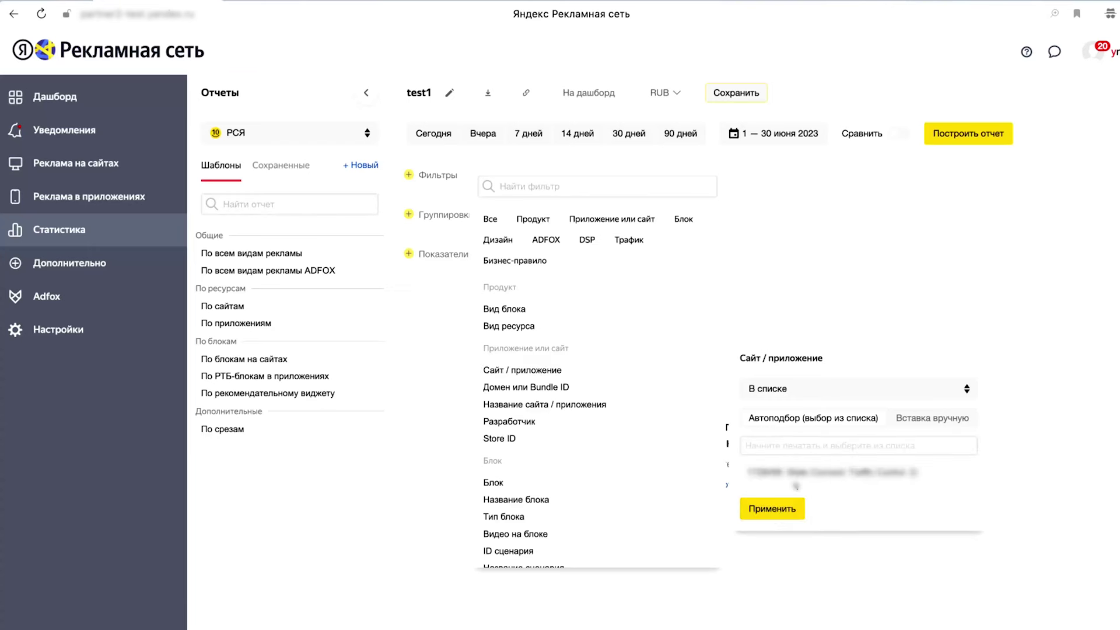
click(789, 512)
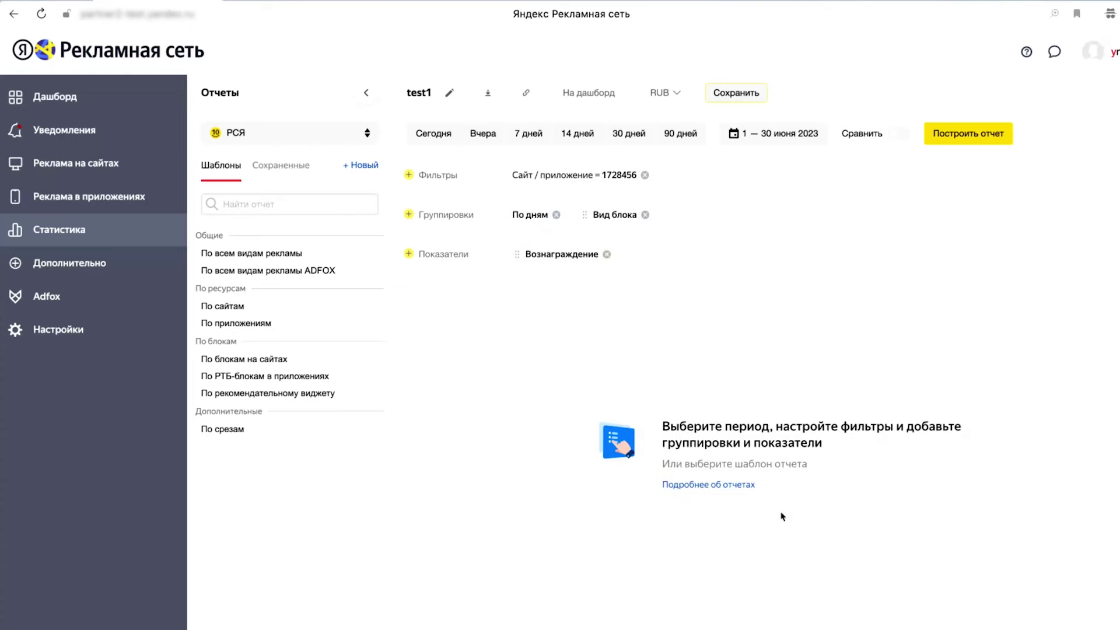
- Remove the Вид блока grouping from the report, keeping only the По дням grouping
click(409, 215)
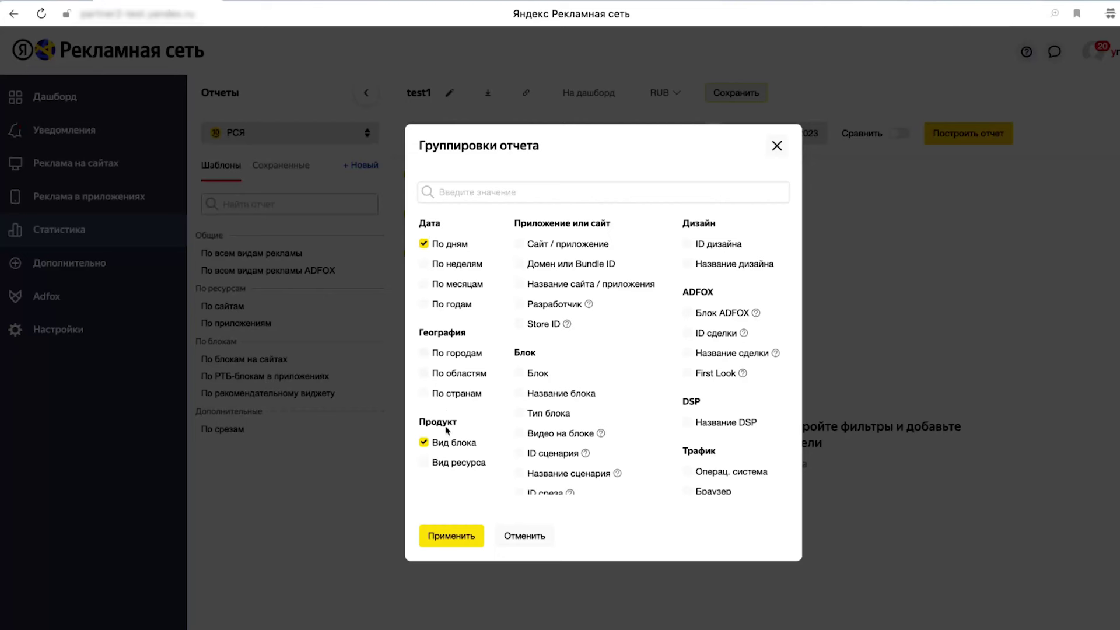
click(426, 443)
click(461, 540)
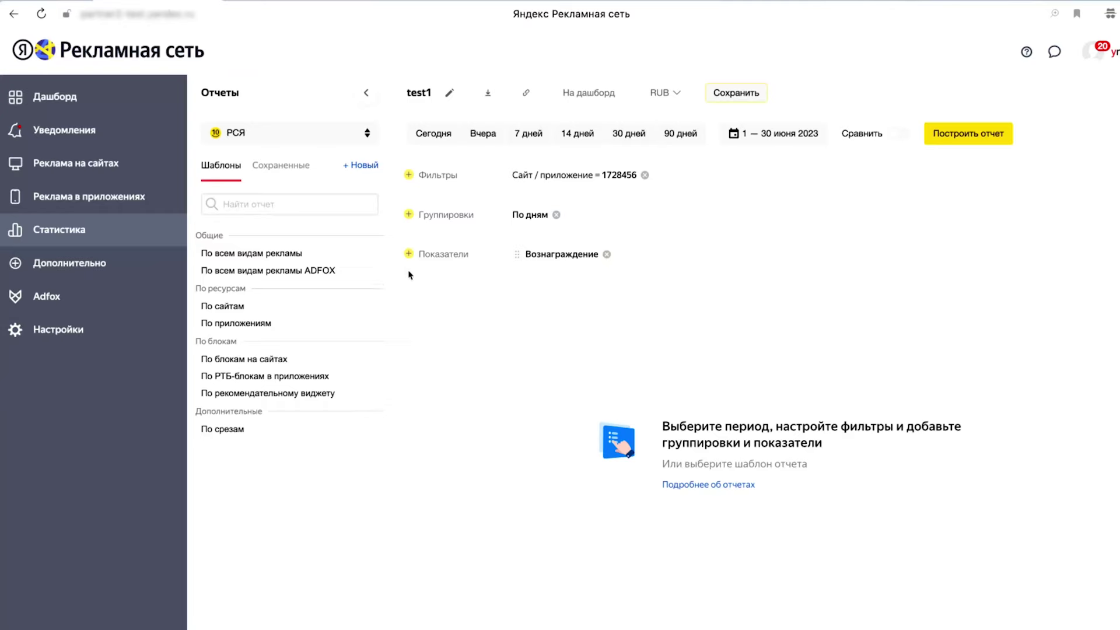
- Add the basic metric Запросы to the report alongside Вознаграждение
click(409, 255)
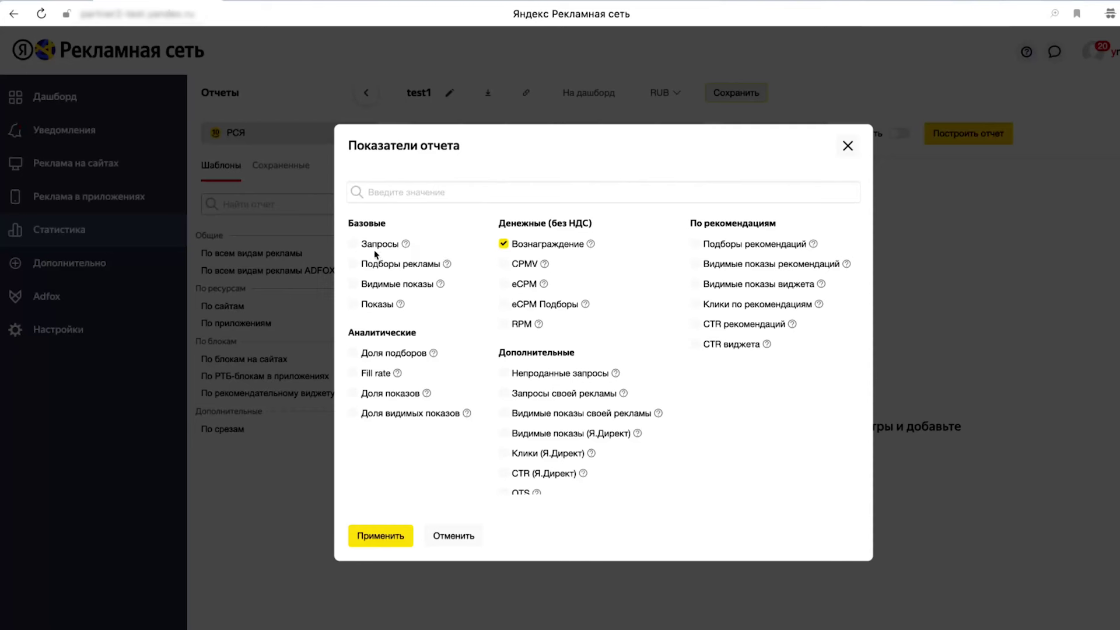
click(352, 248)
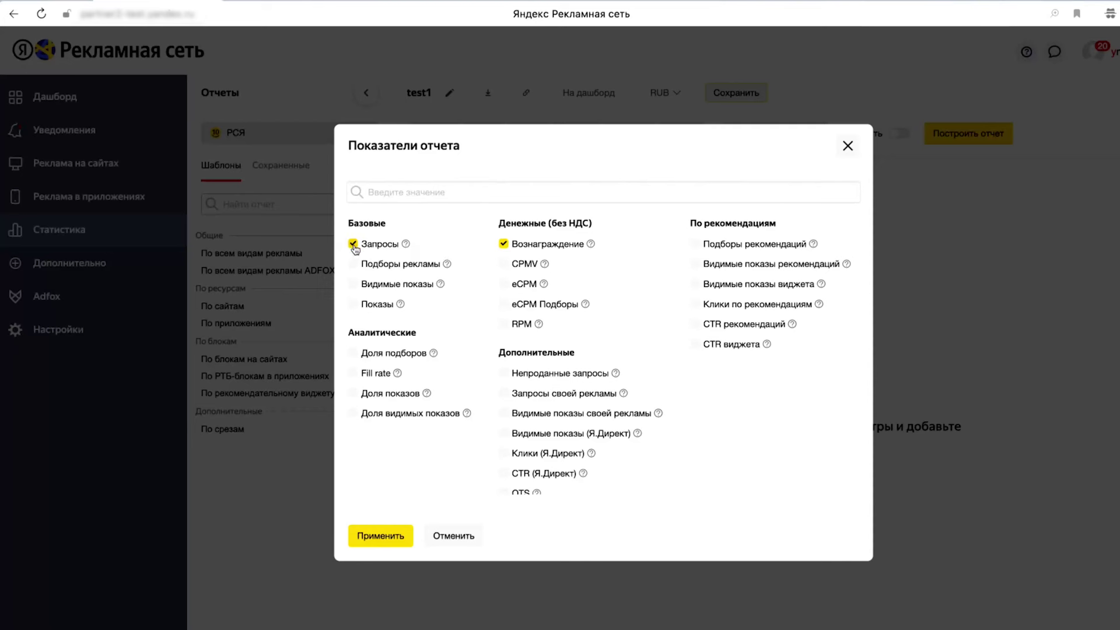
click(387, 537)
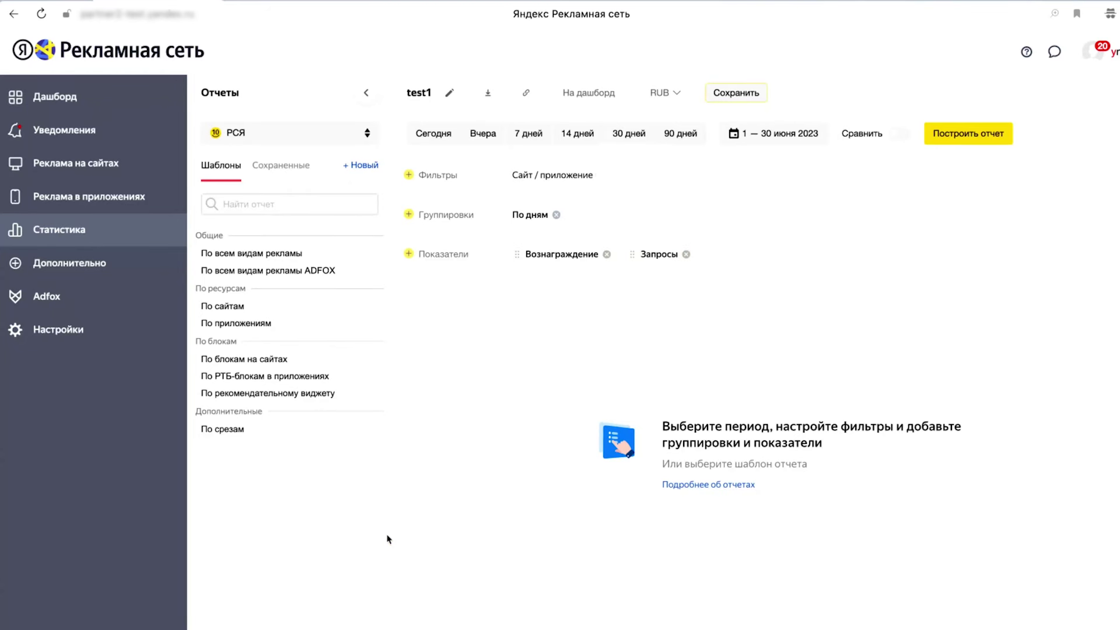
- Build the report and look through its daily chart and data table
click(943, 143)
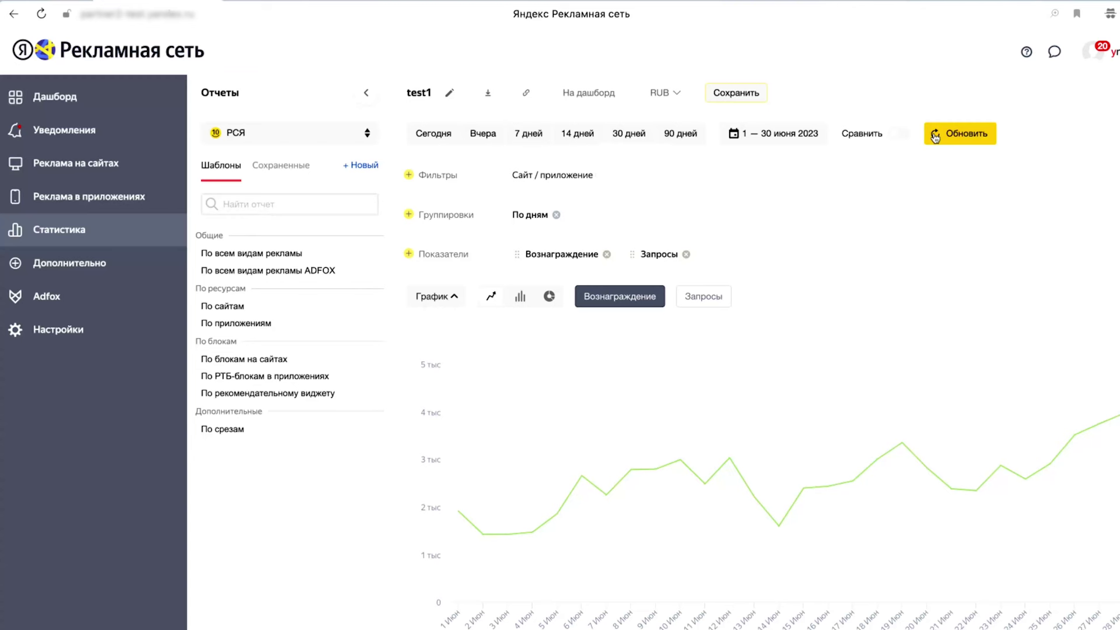
scroll(875, 366, down, 2)
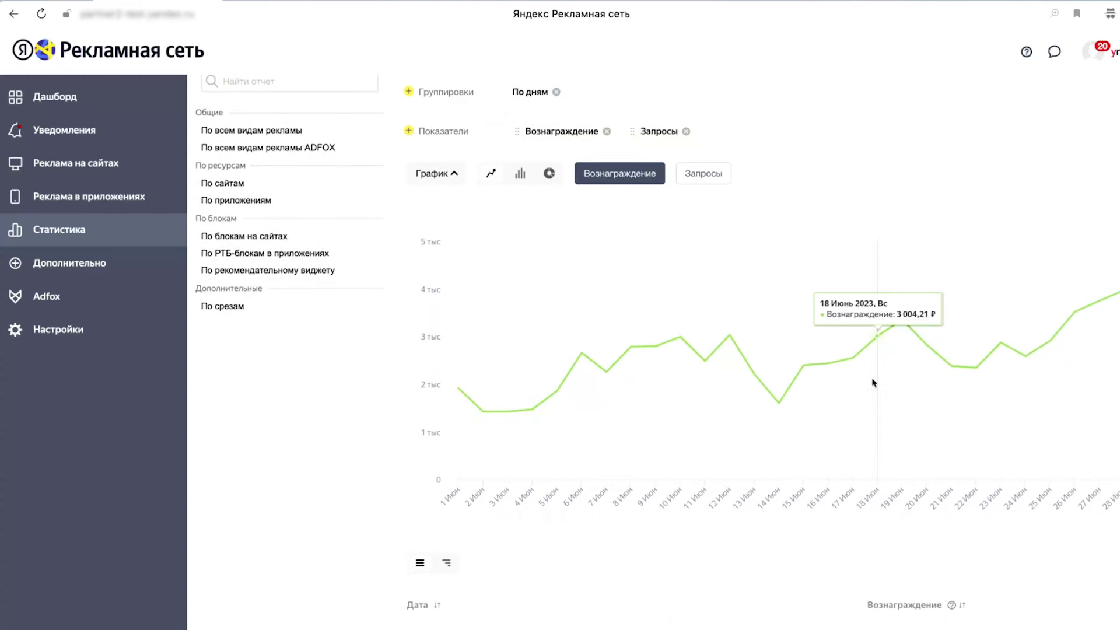
scroll(872, 378, down, 2)
scroll(862, 493, up, 3)
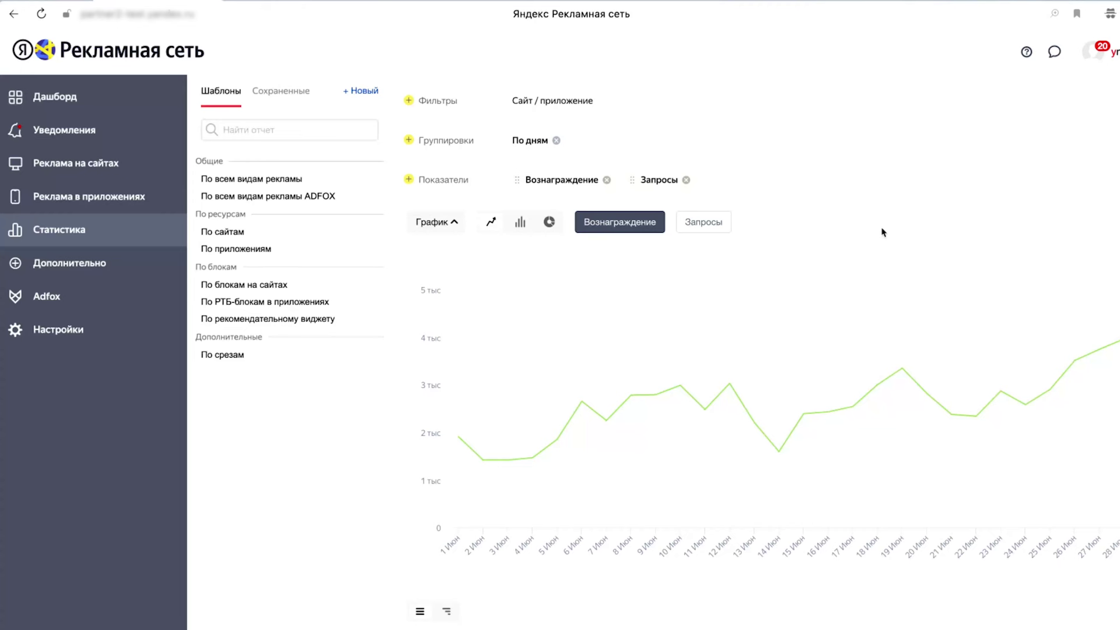
- View the chart for Запросы instead of Вознаграждение and return it to Вознаграждение
click(632, 226)
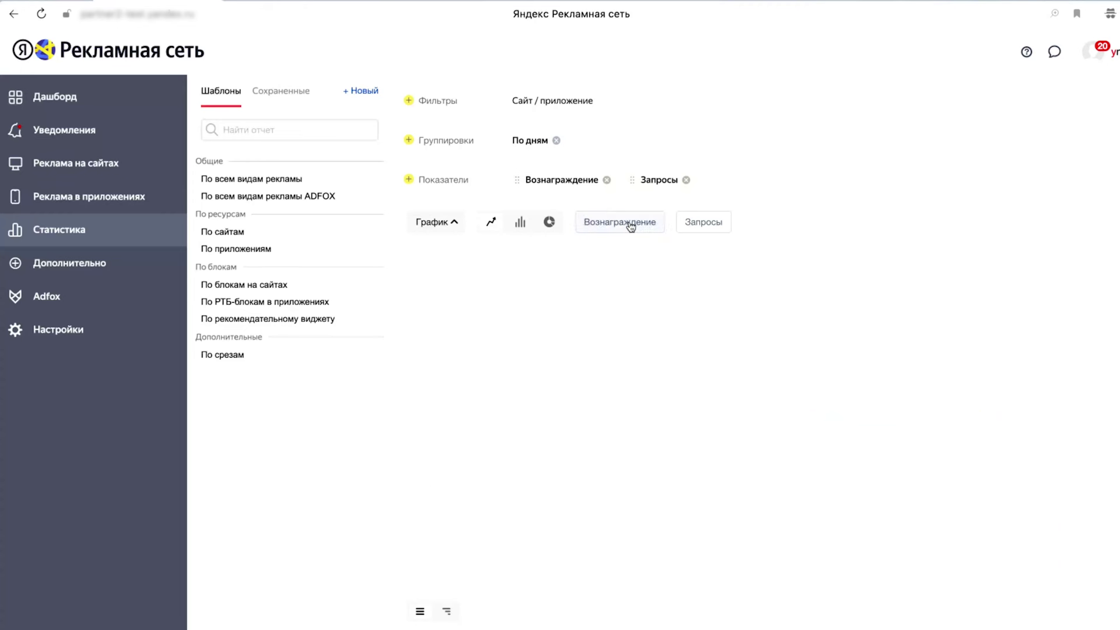
click(705, 225)
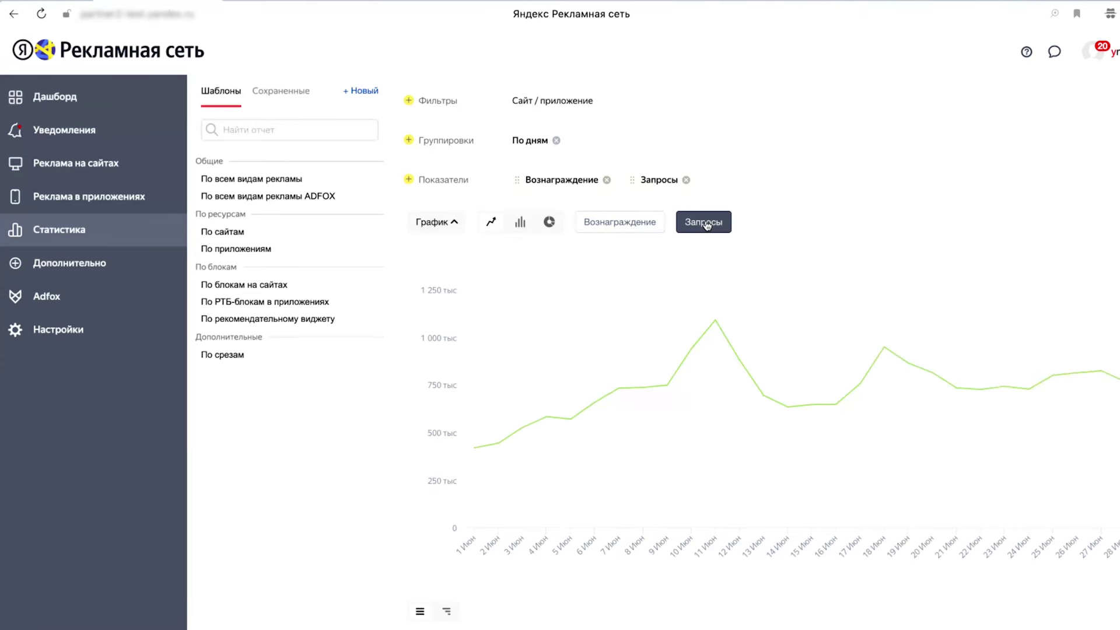
click(706, 225)
click(636, 226)
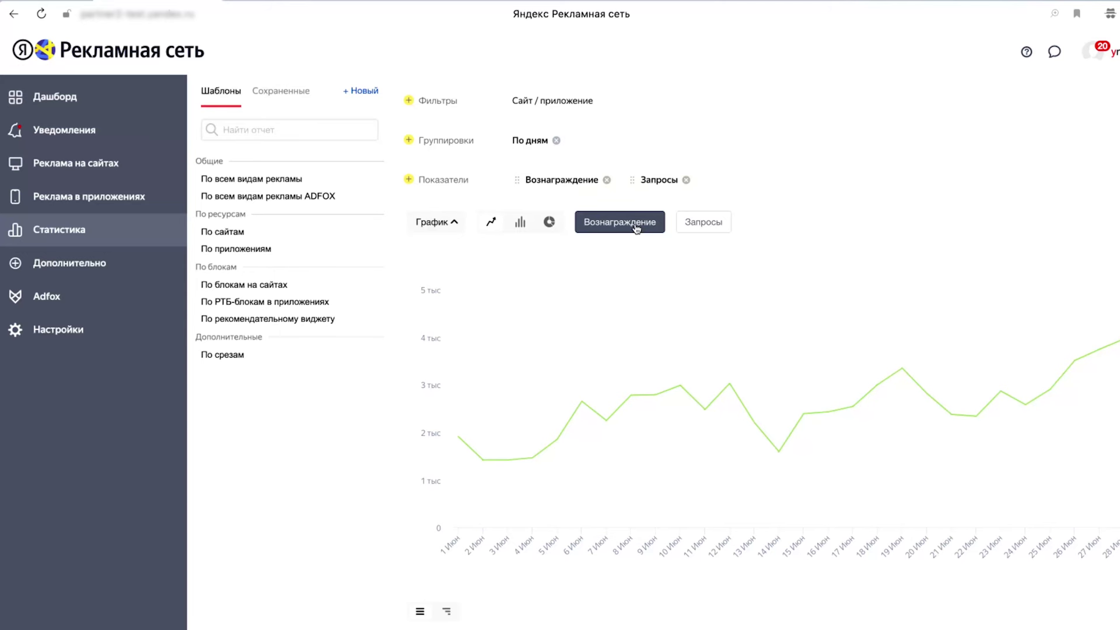
- Add the Блок grouping to the report in addition to По дням
scroll(636, 227, up, 1)
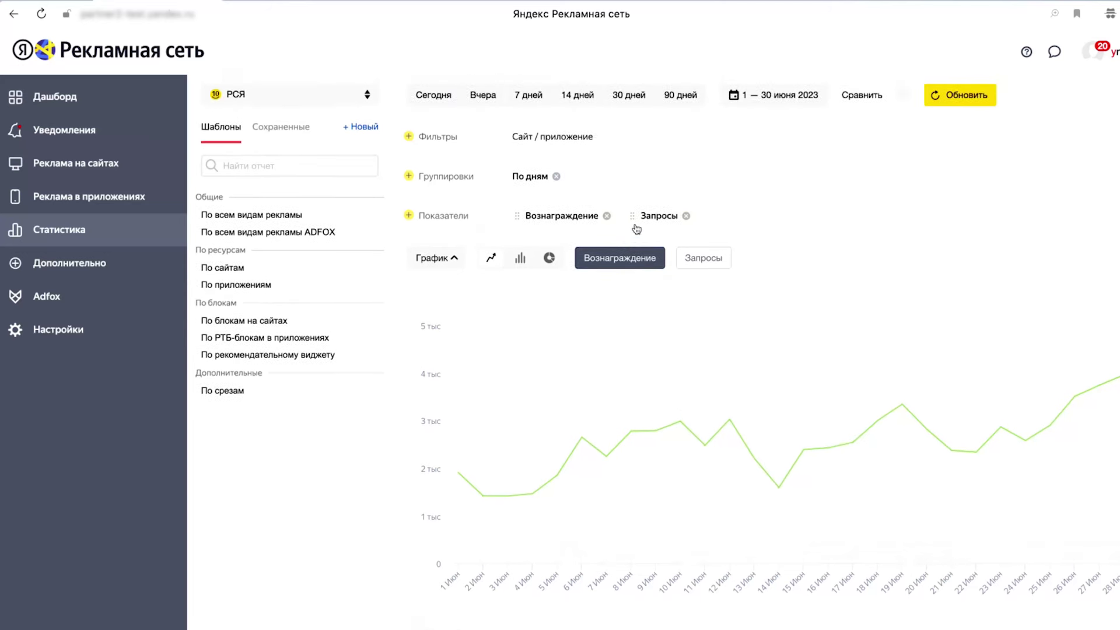
click(408, 176)
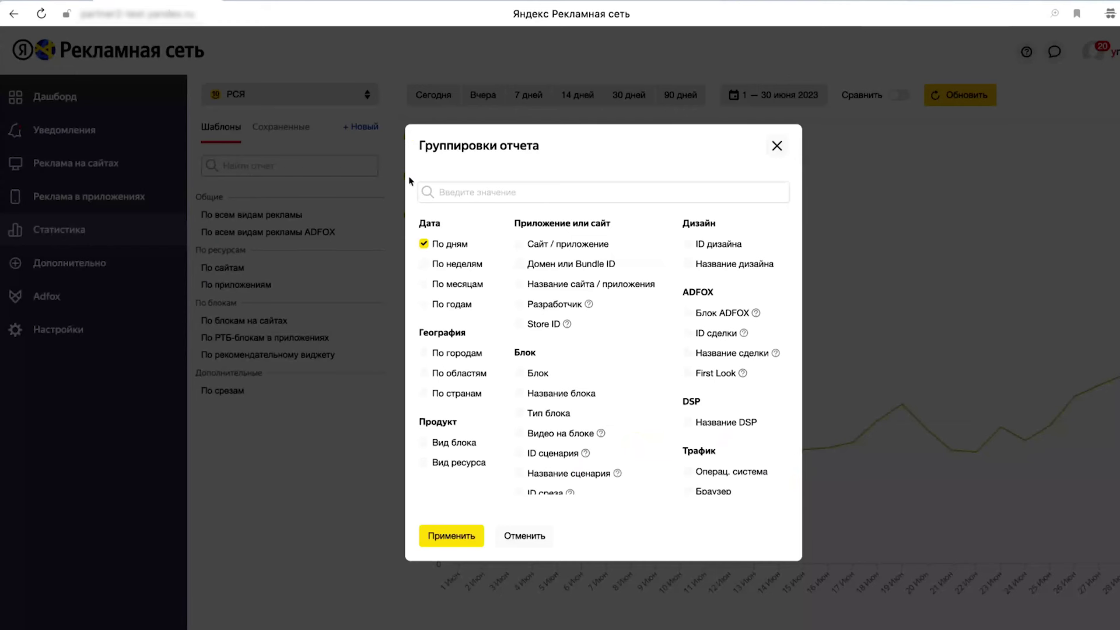
click(536, 375)
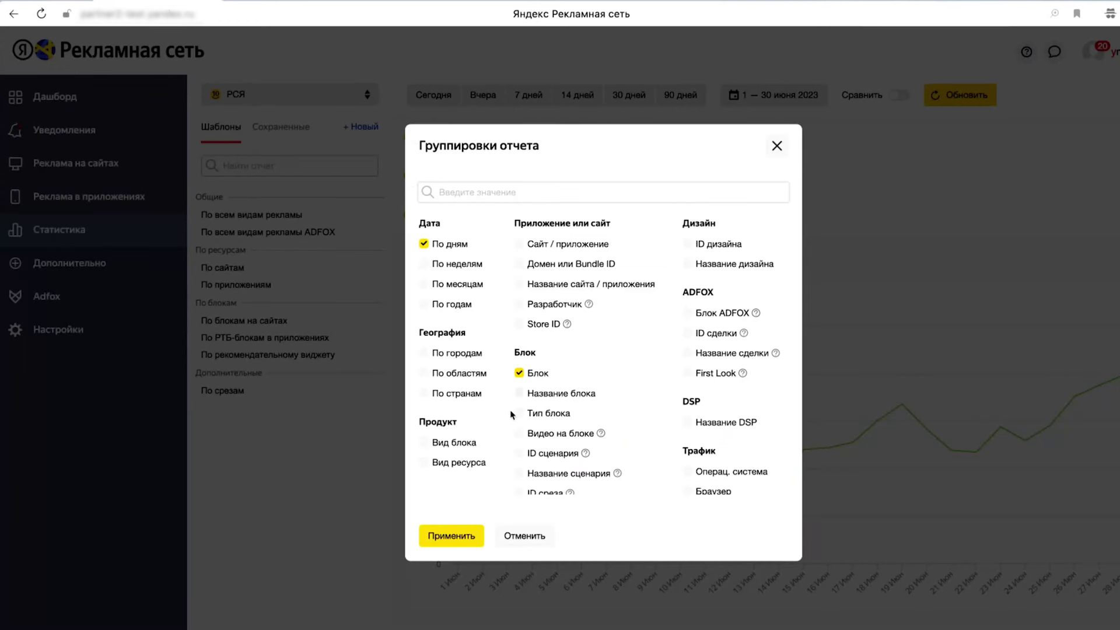
click(453, 537)
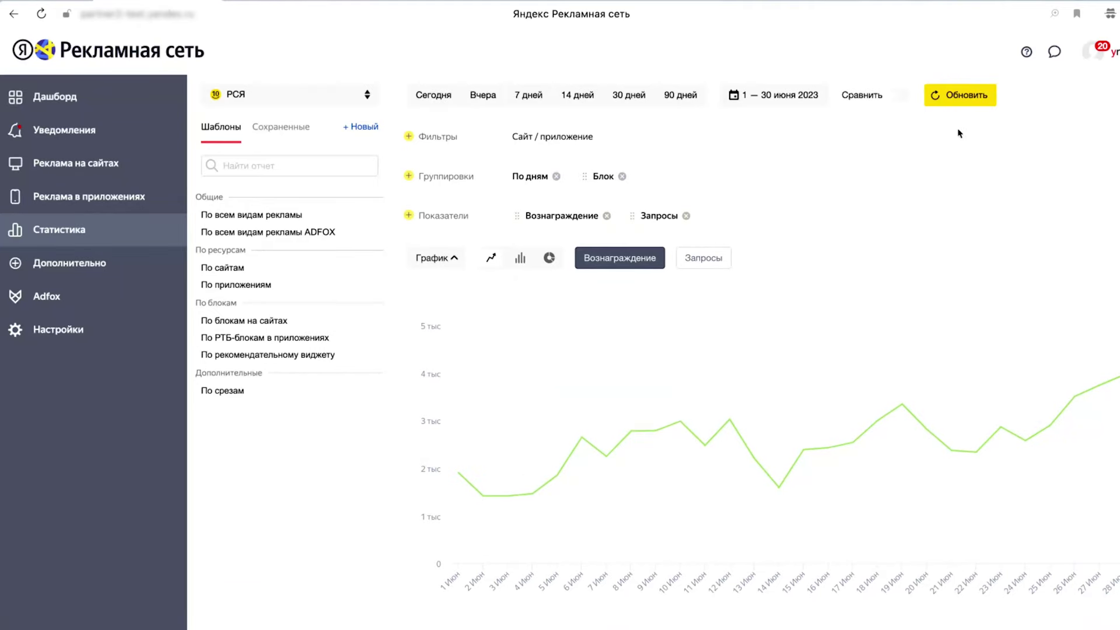
- Refresh the report and inspect the chart's per-block Вознаграждение values for 28 June 2023
click(972, 100)
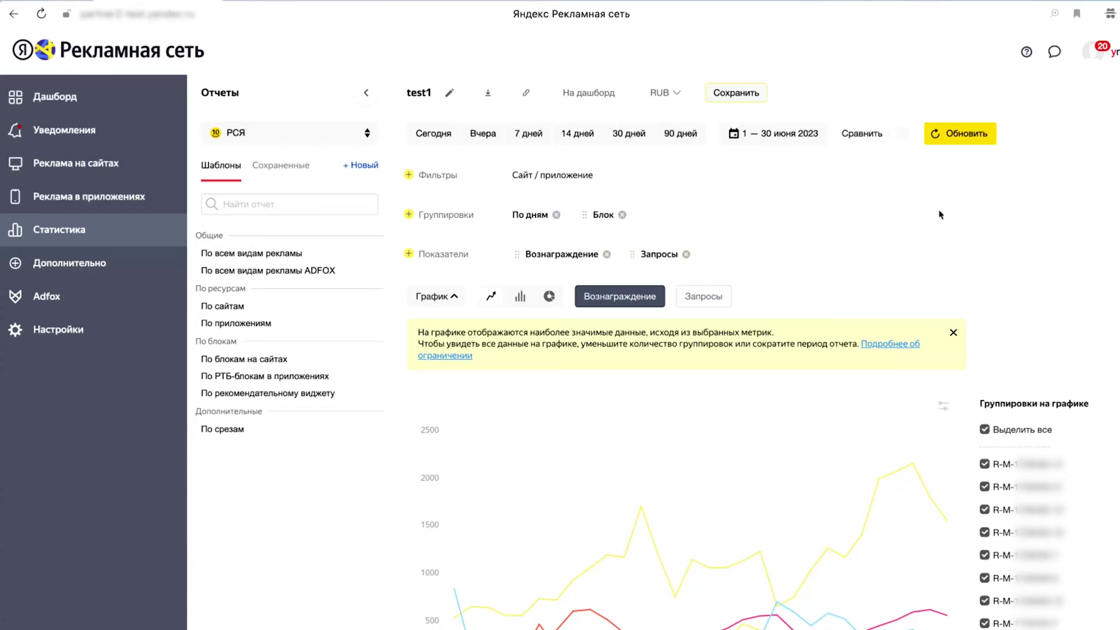
scroll(940, 219, down, 2)
scroll(936, 223, down, 2)
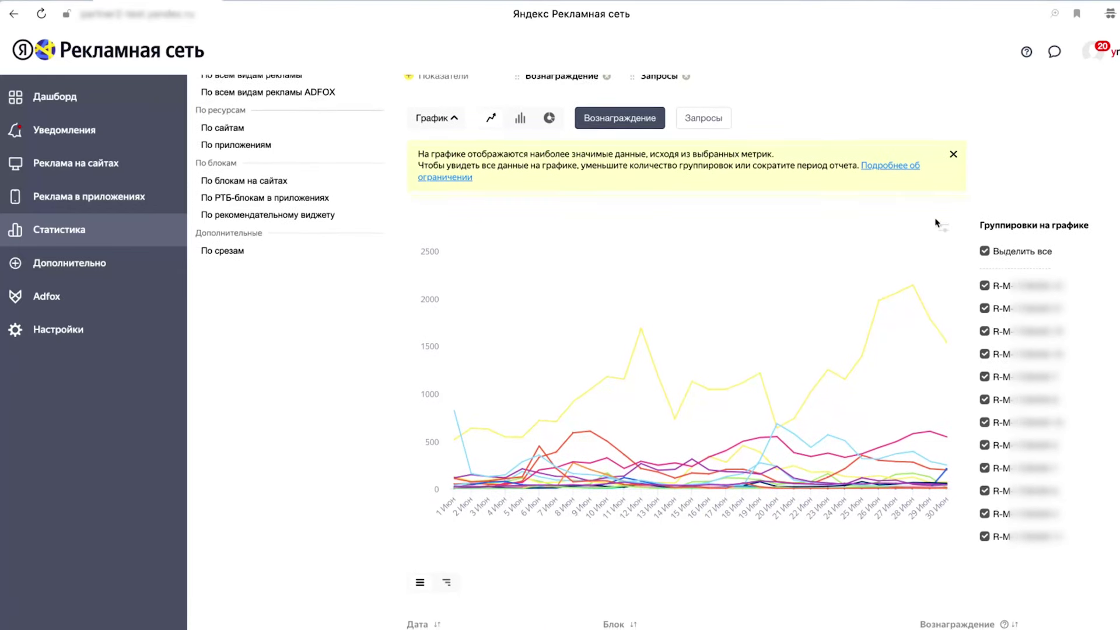
mouse_move(915, 285)
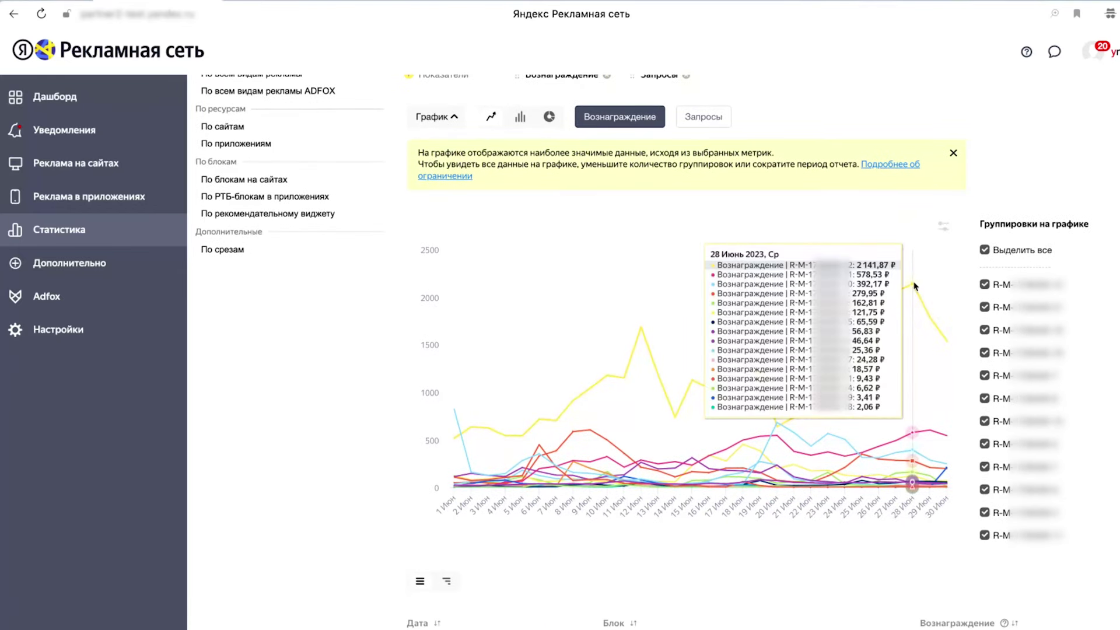
- Add the eCPM and Fill rate metrics to the report
scroll(915, 286, up, 2)
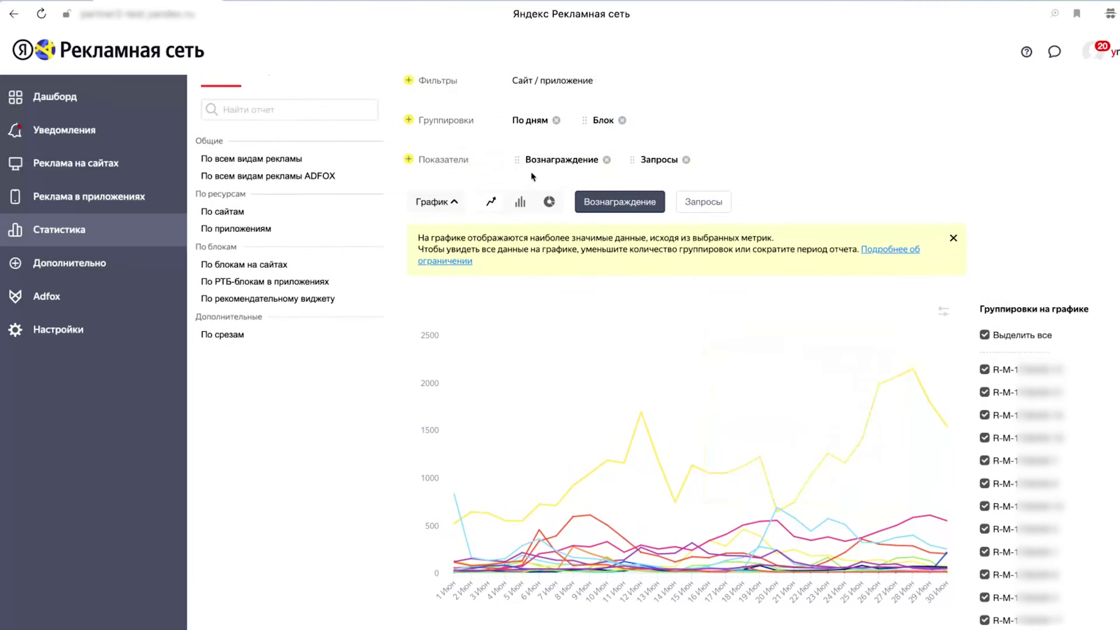
click(415, 161)
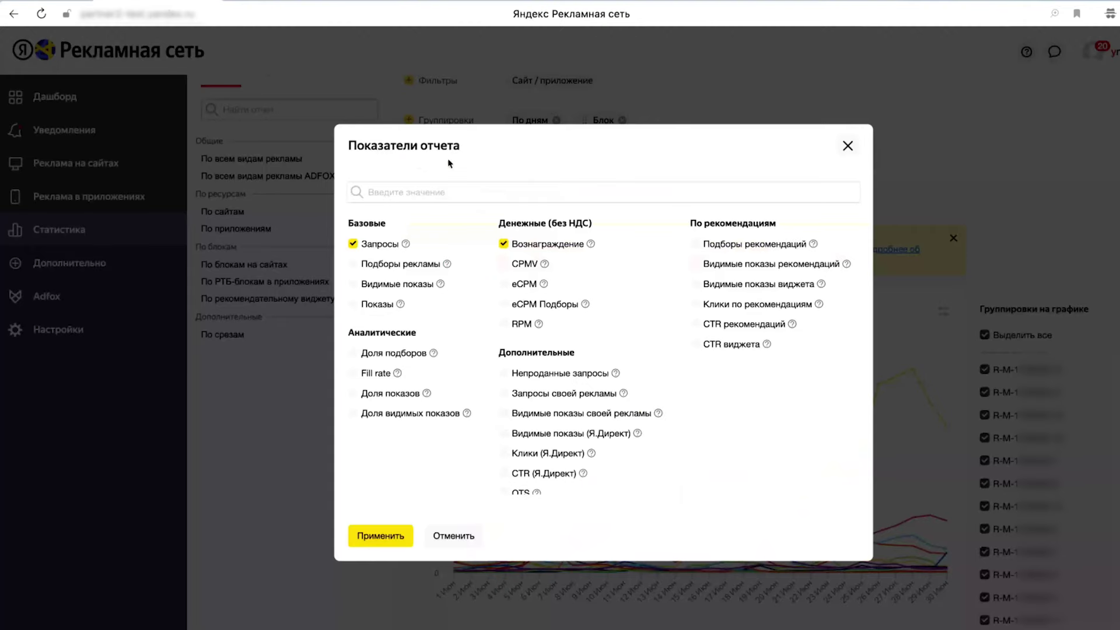
click(504, 285)
click(361, 377)
click(380, 535)
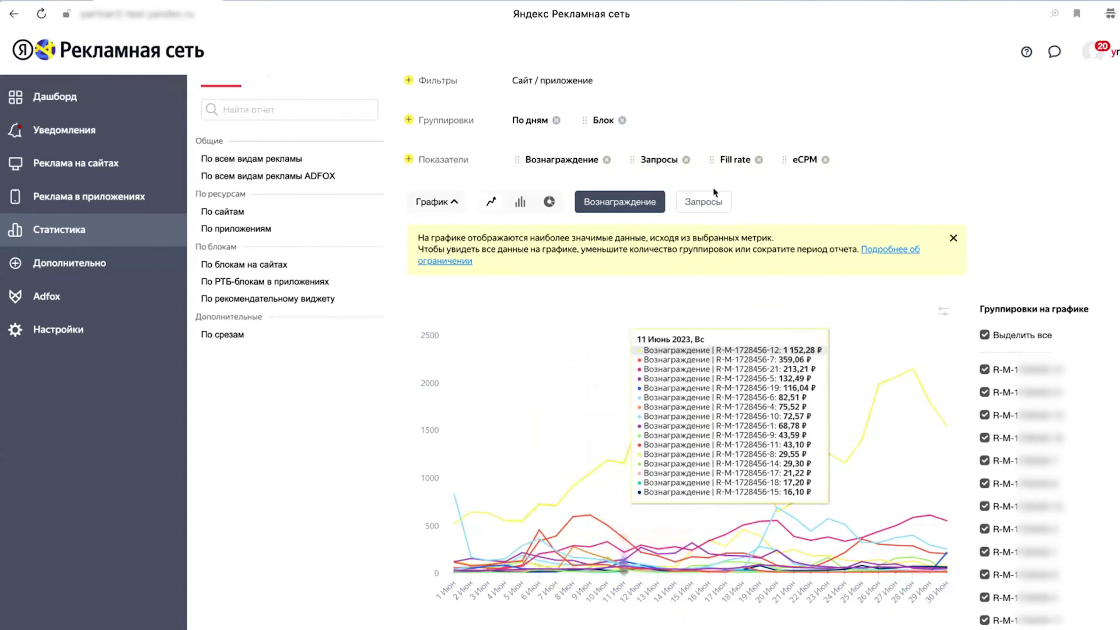
- Refresh the report to load data for the newly added Fill rate and eCPM metrics
scroll(729, 291, up, 3)
click(954, 139)
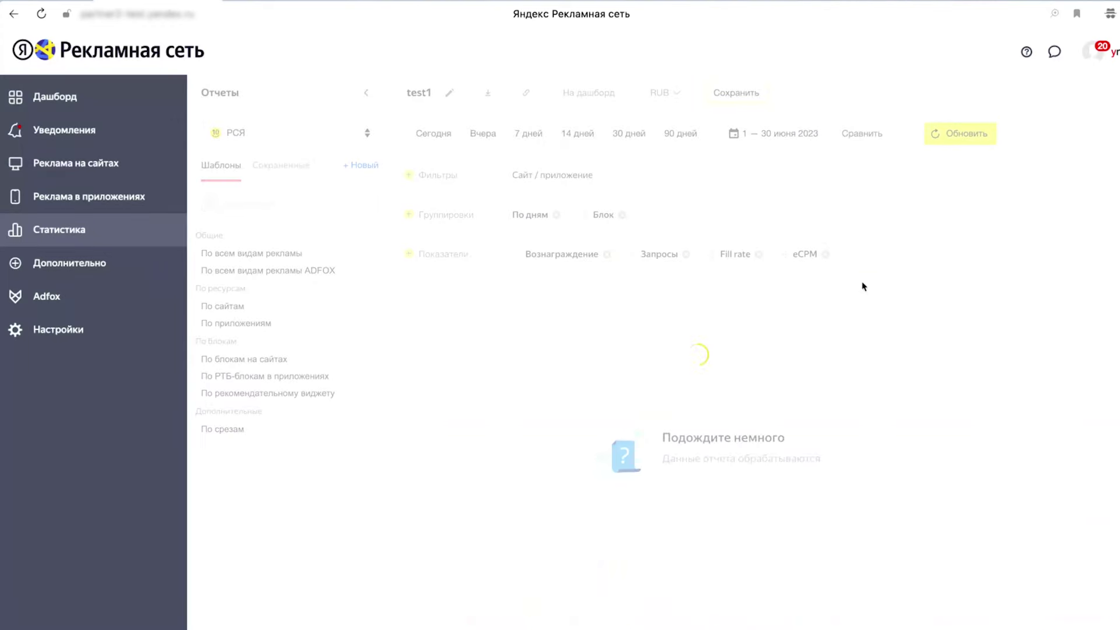
scroll(863, 309, down, 2)
scroll(862, 306, down, 1)
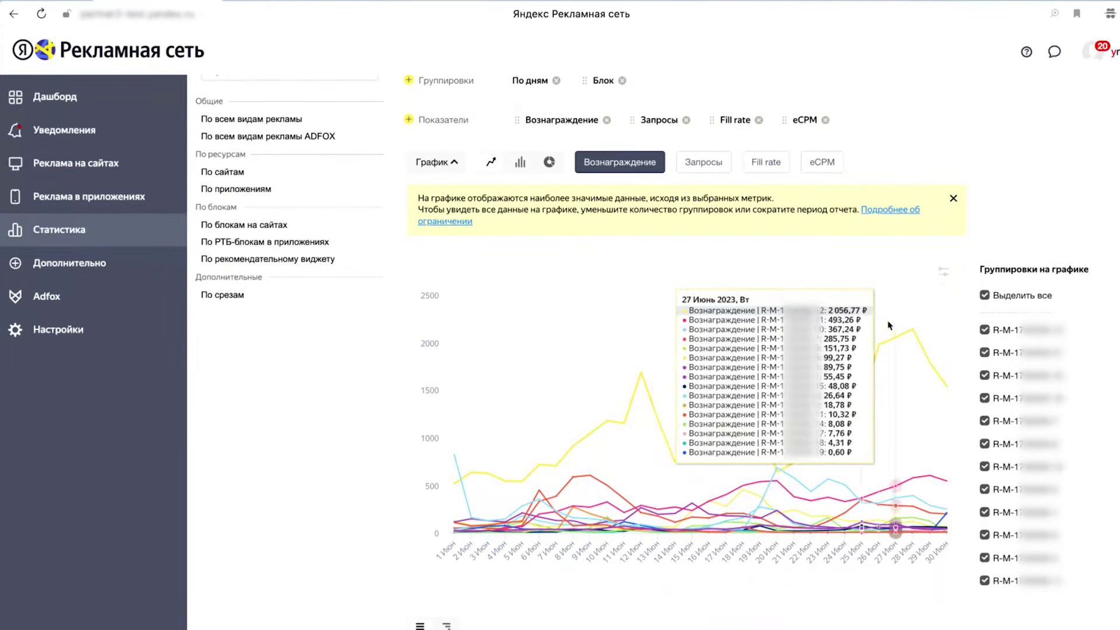
- Plot Fill rate and eCPM instead of Вознаграждение on the chart, and show only the first listed block
click(647, 168)
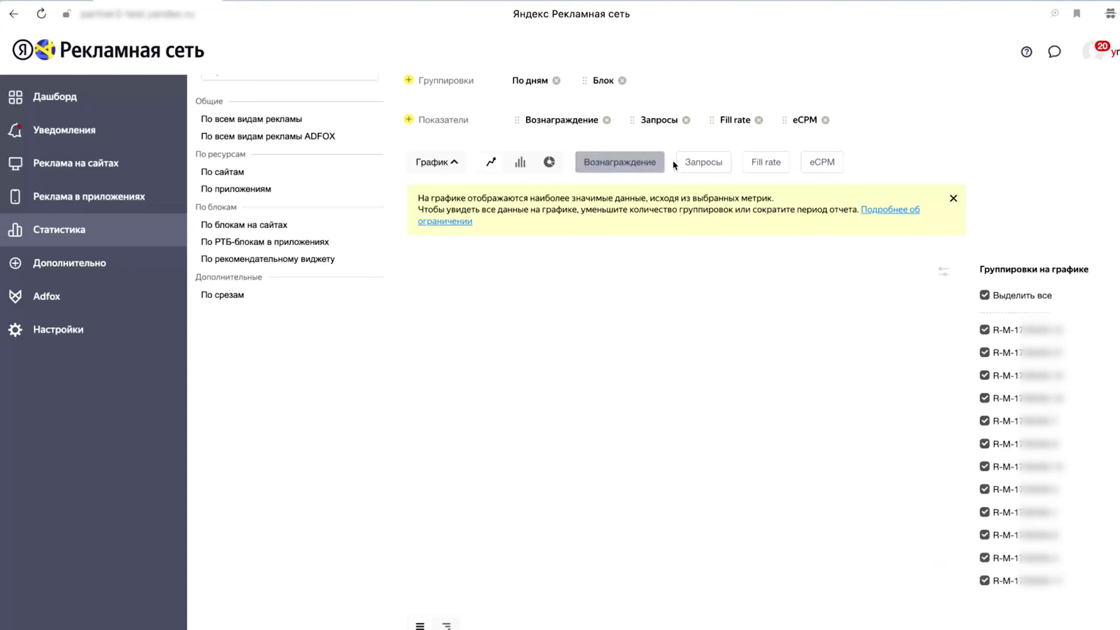
click(762, 166)
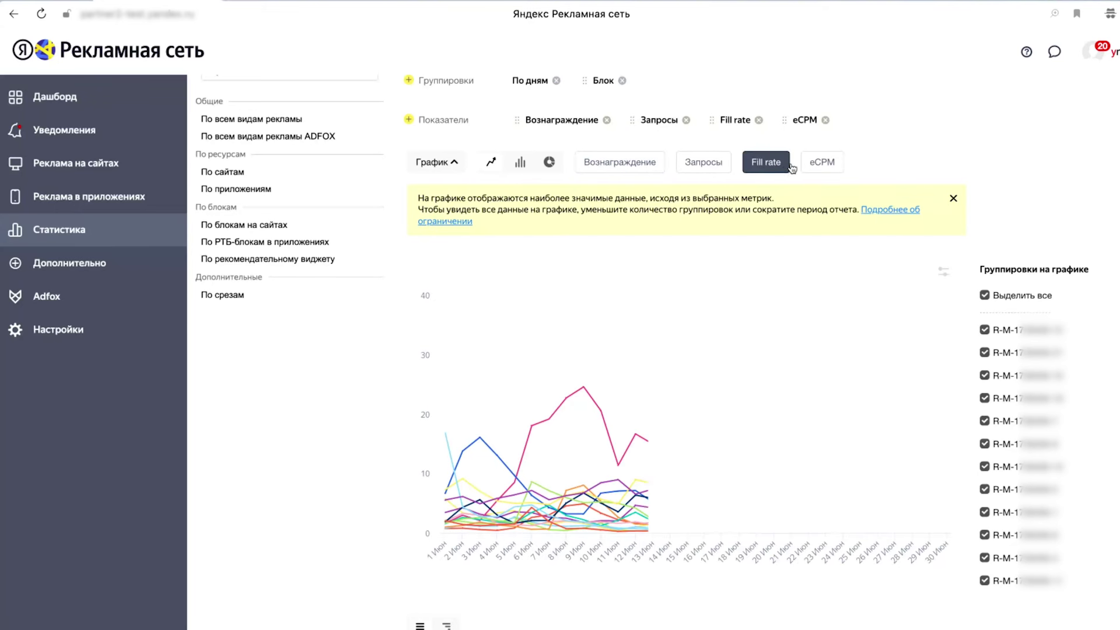
click(822, 164)
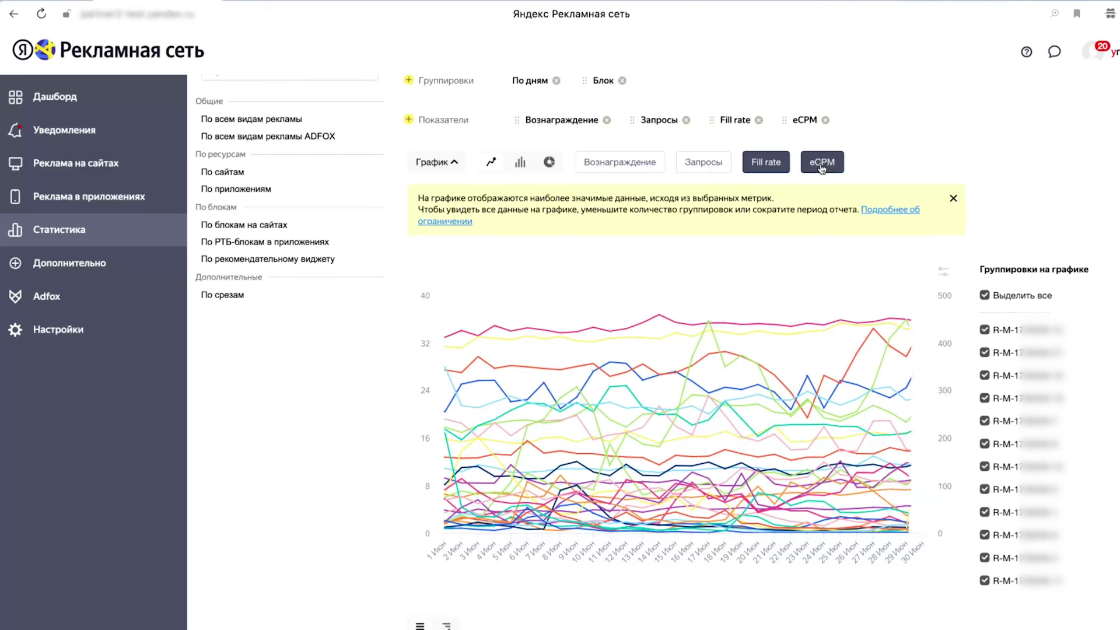
click(996, 296)
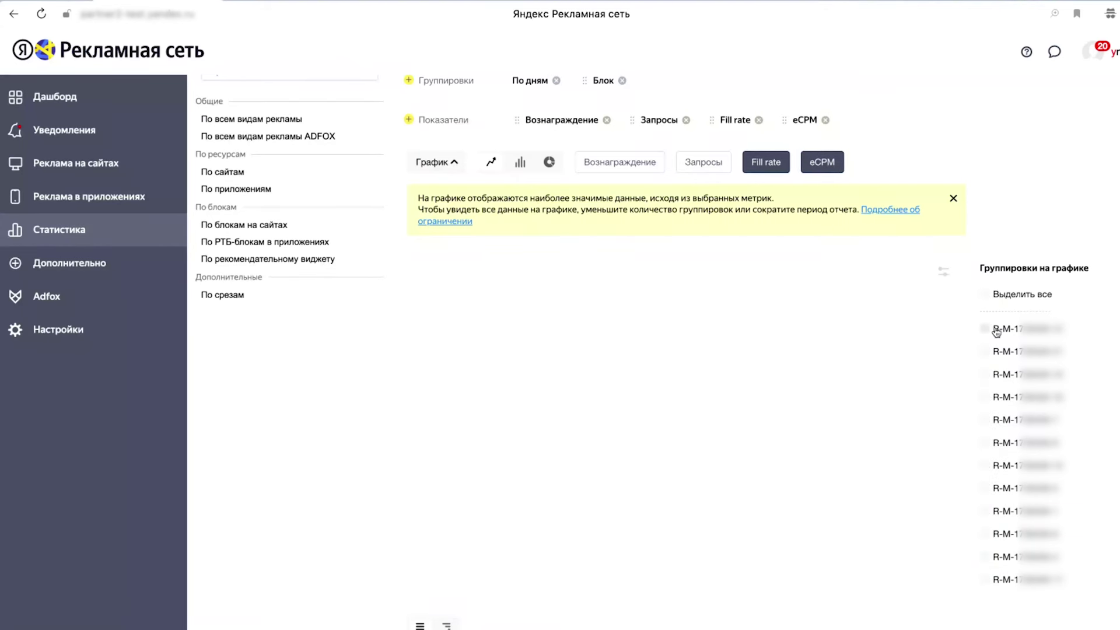
click(995, 329)
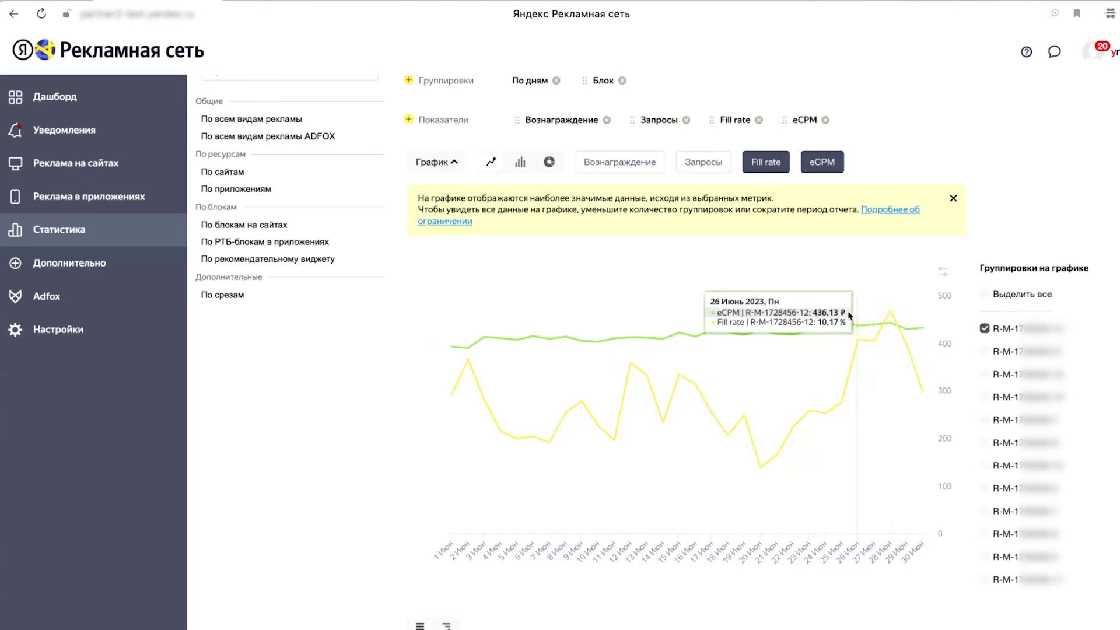
- Sort the report table by Вознаграждение in descending order
scroll(781, 317, down, 3)
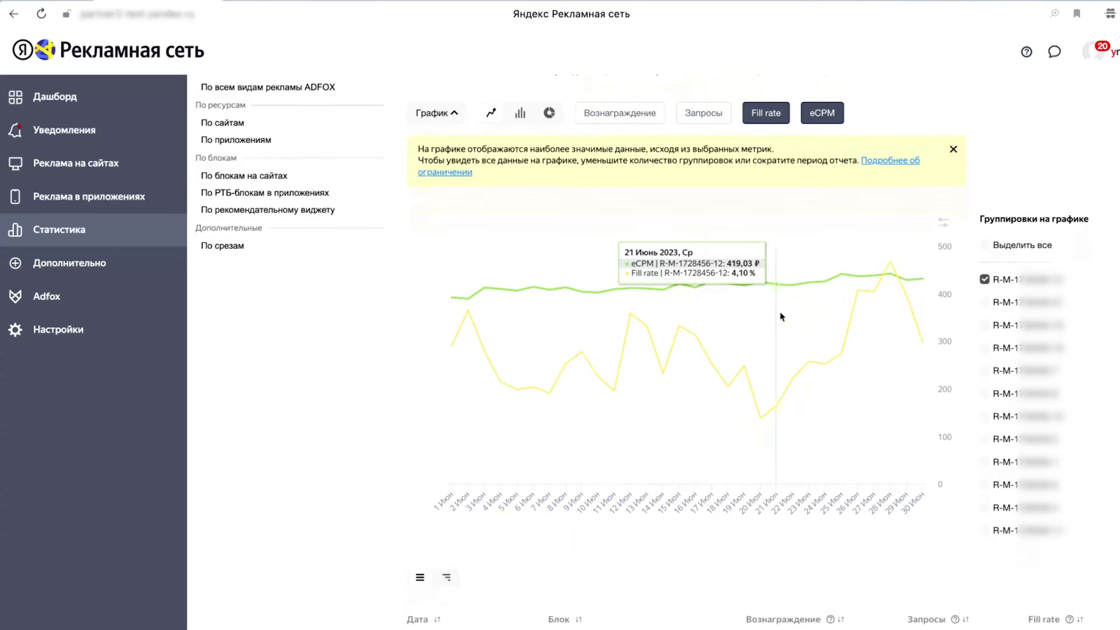
scroll(781, 317, down, 2)
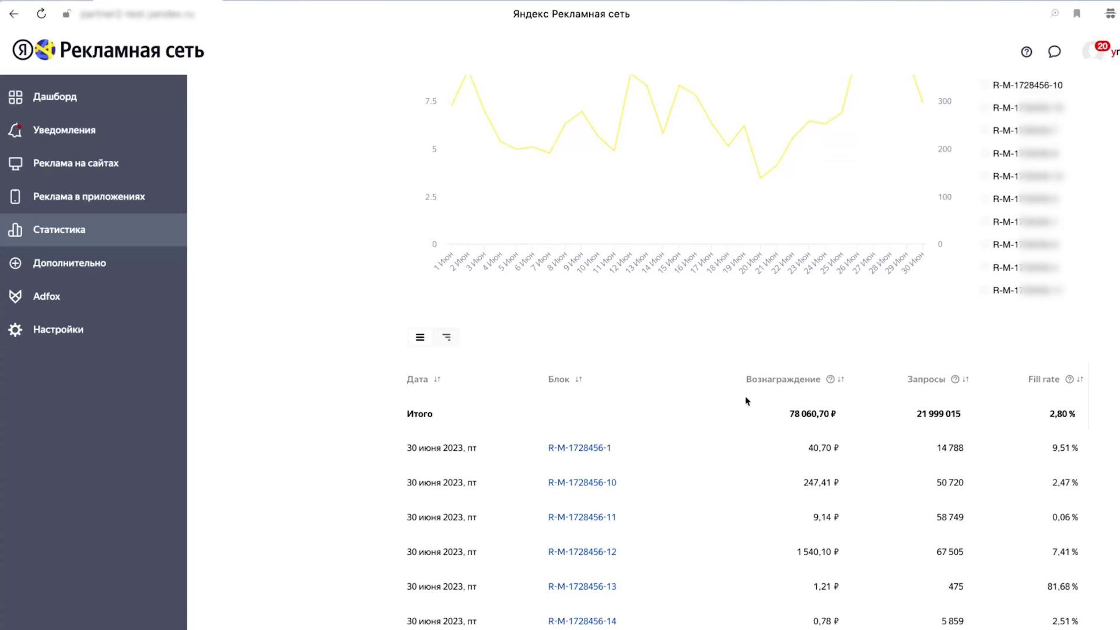
click(840, 382)
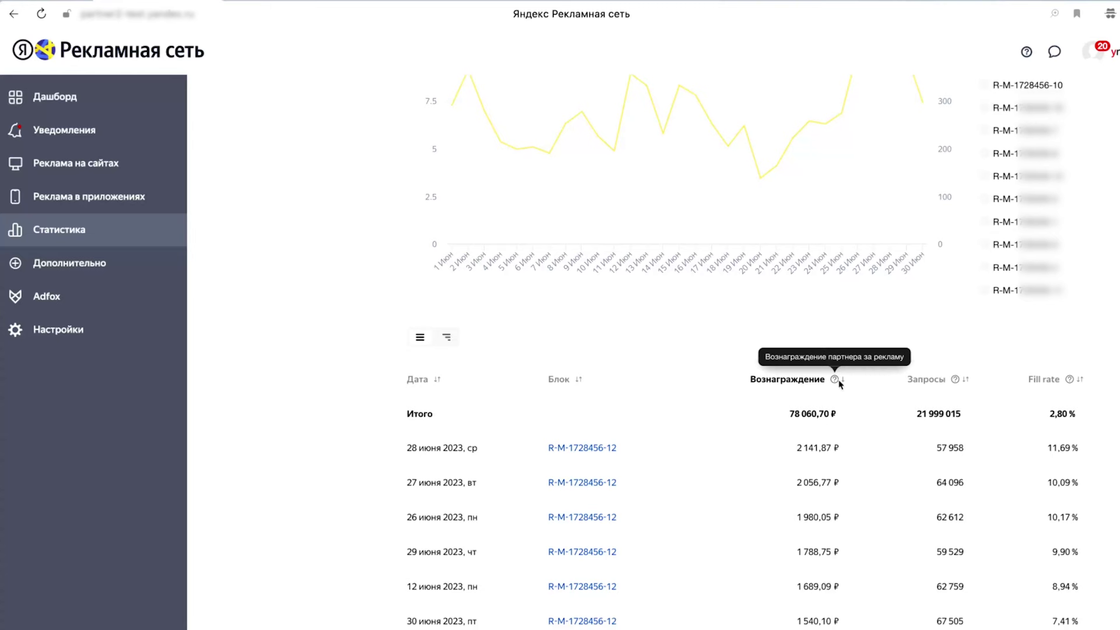
- Open the choice of report source, currently set to РСЯ, above the report templates
scroll(600, 325, up, 7)
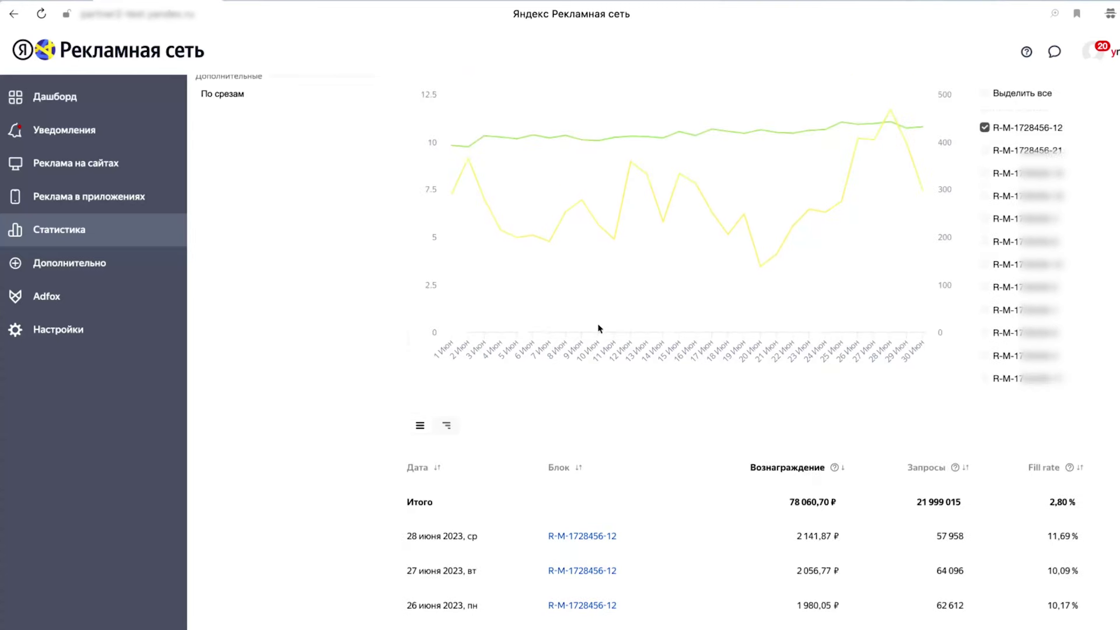
click(362, 128)
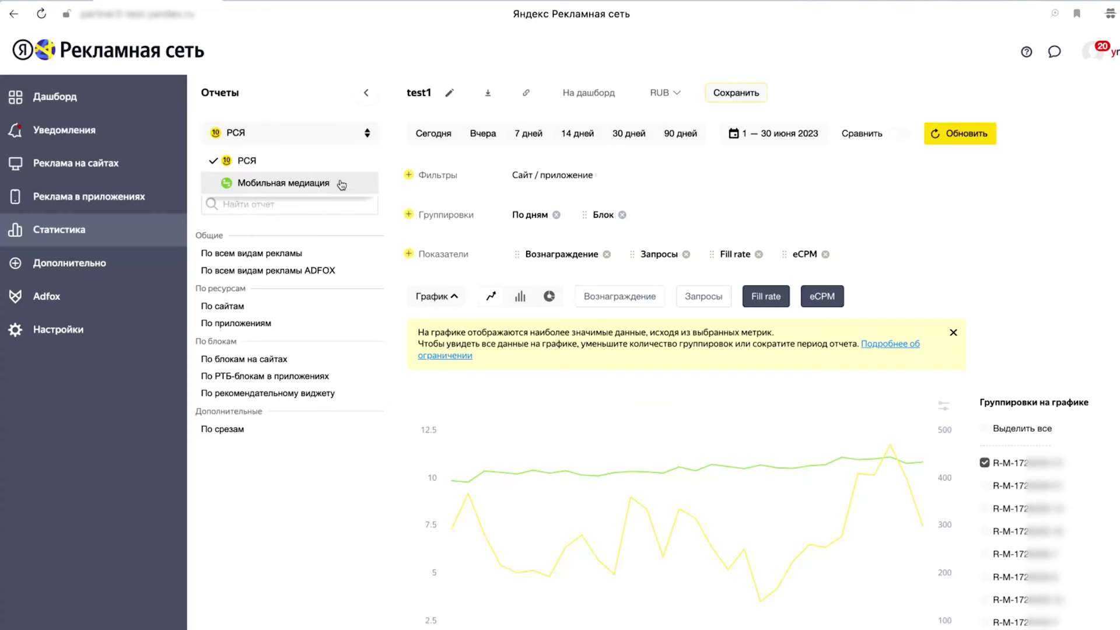